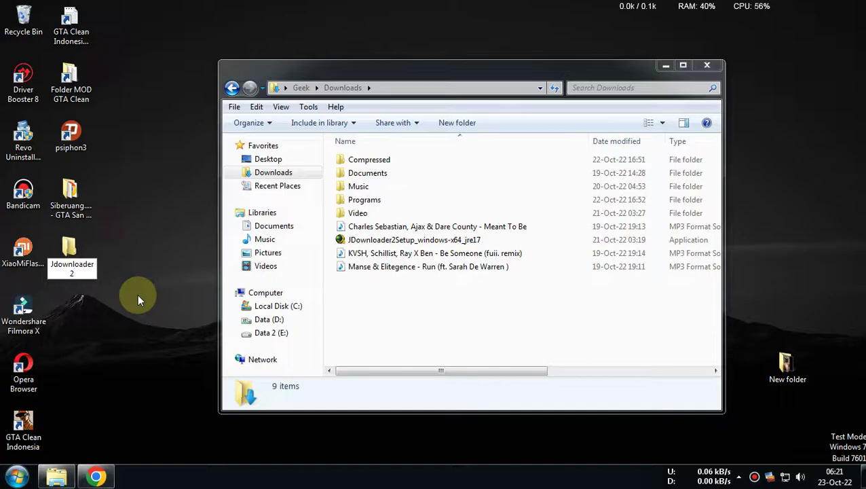
Launch JDownloader2Setup_windows-x64_jre17 from the Downloads folder and advance the setup wizard to the destination directory choice
{"action": "left_click", "coordinate": [344, 244]}
{"action": "double_click", "coordinate": [343, 244]}
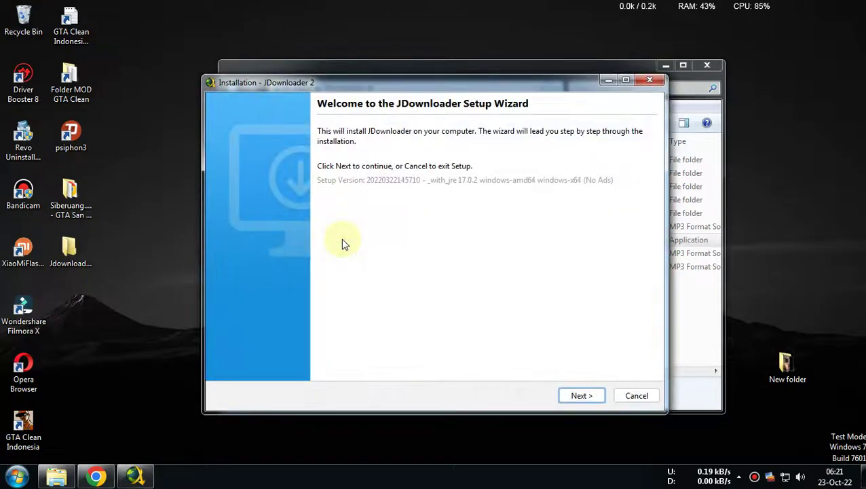
{"action": "left_click", "coordinate": [591, 399]}
{"action": "left_click", "coordinate": [592, 399]}
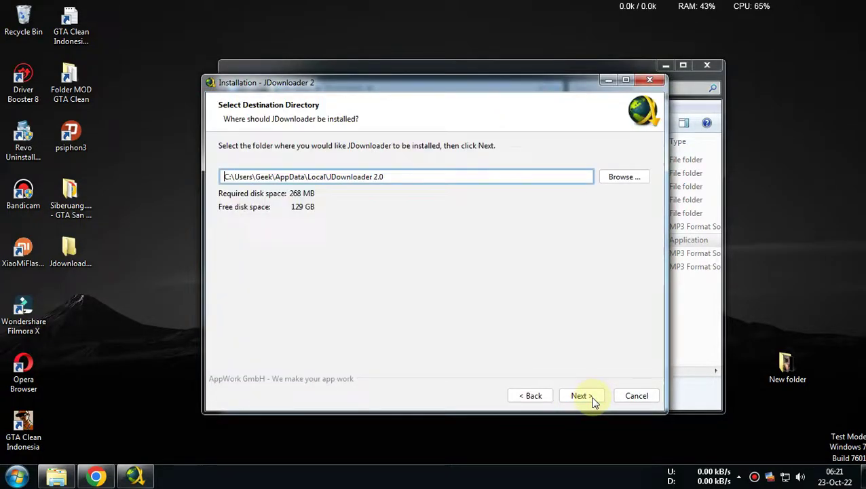
Set the installation destination to the Jdownloader2 folder on the Desktop
{"action": "left_click", "coordinate": [619, 173]}
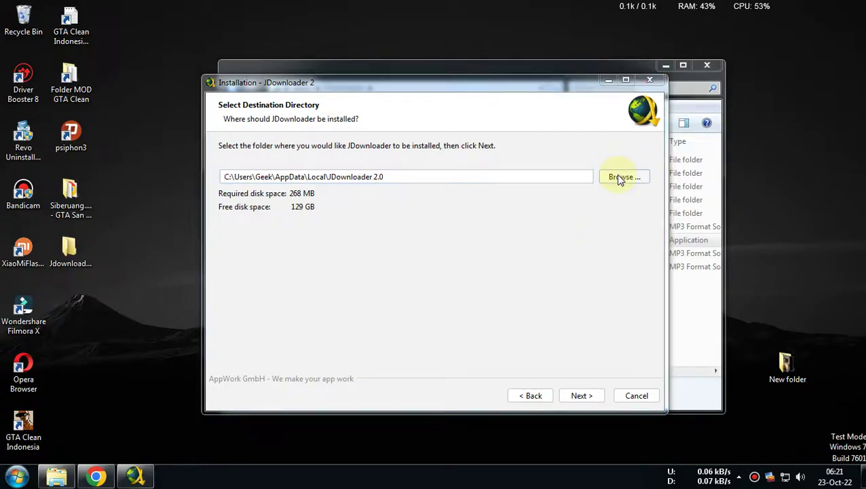
{"action": "left_click", "coordinate": [247, 180]}
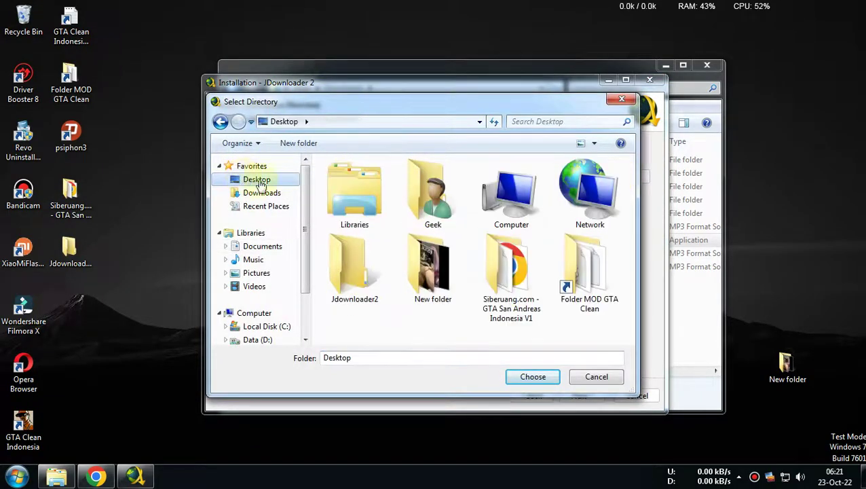
{"action": "left_click", "coordinate": [354, 270]}
{"action": "left_click", "coordinate": [533, 376]}
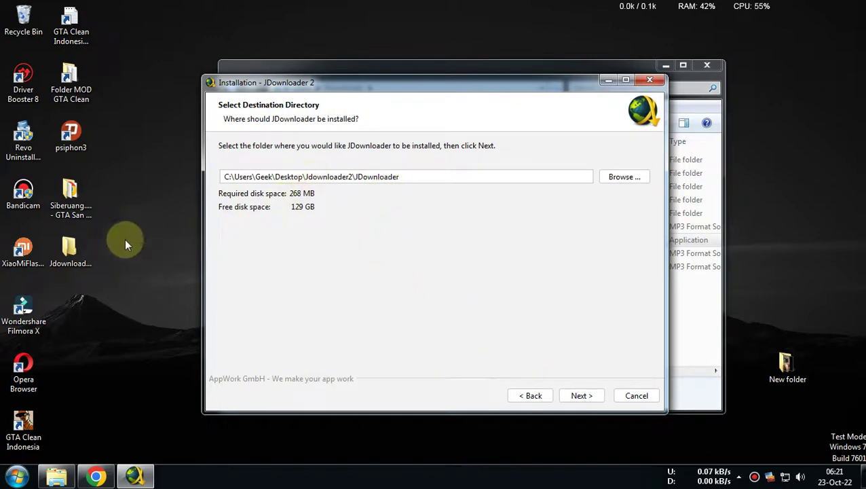
Open the Jdownloader2 folder from the desktop and arrange its window beside the setup wizard
{"action": "left_click", "coordinate": [74, 253]}
{"action": "double_click", "coordinate": [74, 251]}
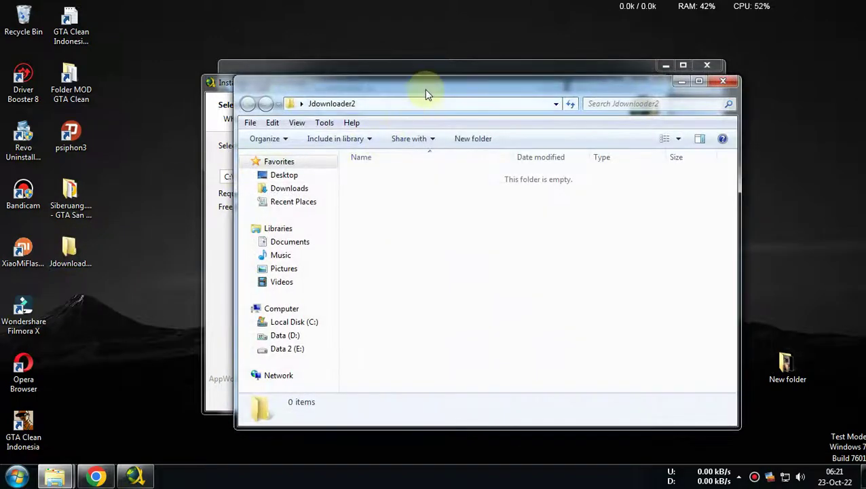
{"action": "left_click_drag", "start_coordinate": [426, 89], "coordinate": [57, 91]}
{"action": "left_click", "coordinate": [494, 93]}
{"action": "left_click_drag", "start_coordinate": [460, 87], "coordinate": [601, 45]}
Accept the destination directory and continue with all JDownloader file associations selected
{"action": "left_click", "coordinate": [723, 363]}
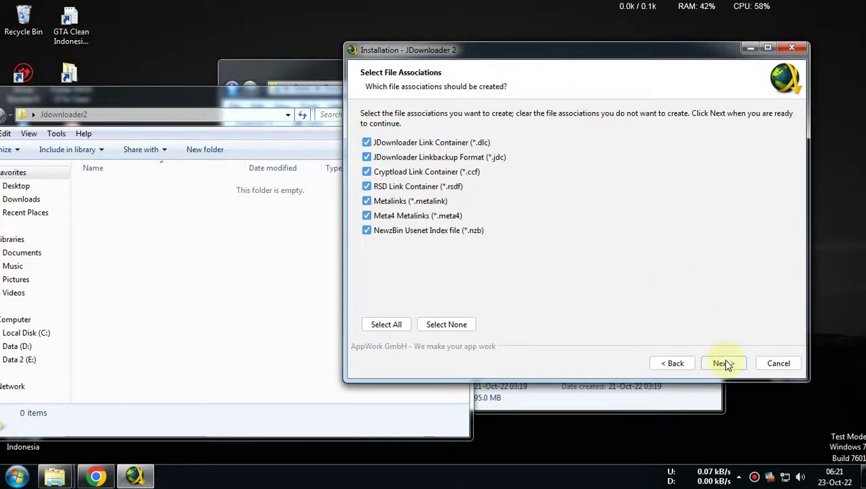
{"action": "left_click", "coordinate": [440, 325]}
{"action": "left_click", "coordinate": [389, 324]}
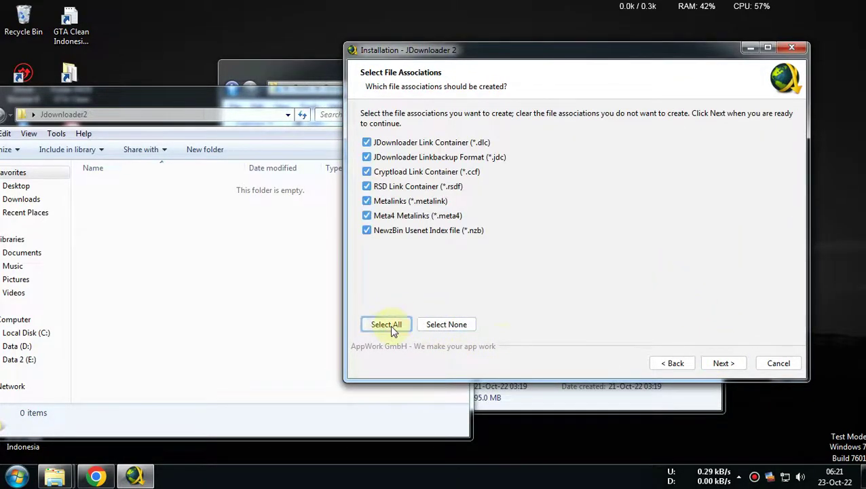
{"action": "left_click", "coordinate": [722, 363]}
Exclude the Quick Launch icon from the additional tasks, start the installation, and minimize the contribution page's browser window
{"action": "left_click", "coordinate": [446, 149]}
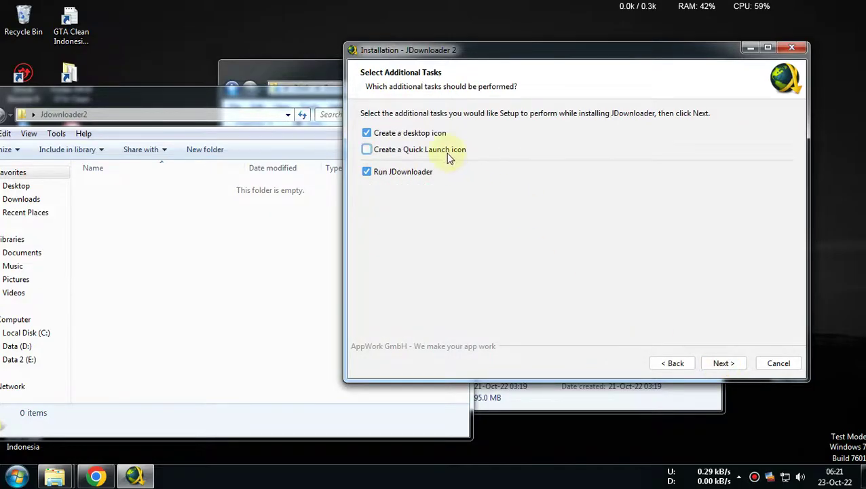
{"action": "left_click", "coordinate": [722, 364]}
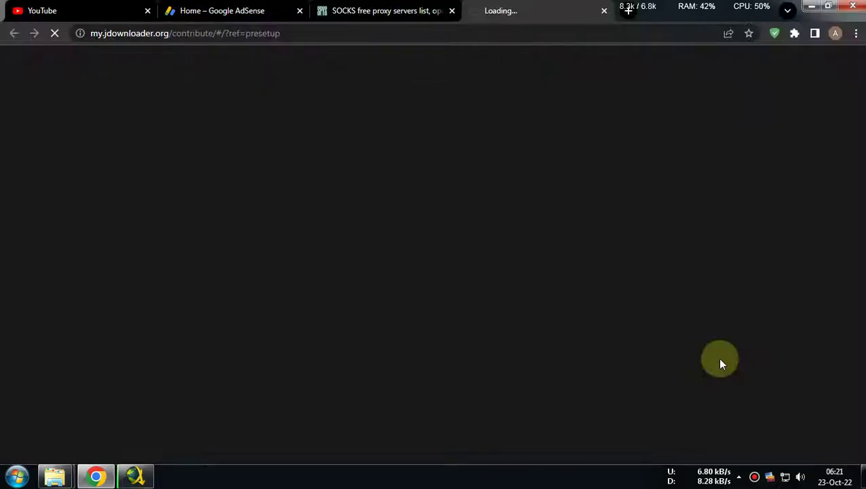
{"action": "left_click", "coordinate": [812, 6]}
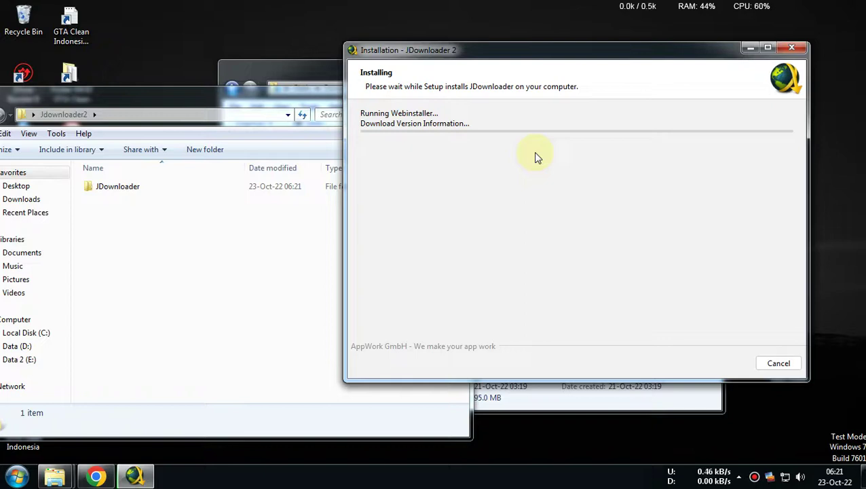
Examine the installed files in the JDownloader subfolder, refresh the listing, and reposition the setup window
{"action": "double_click", "coordinate": [96, 185]}
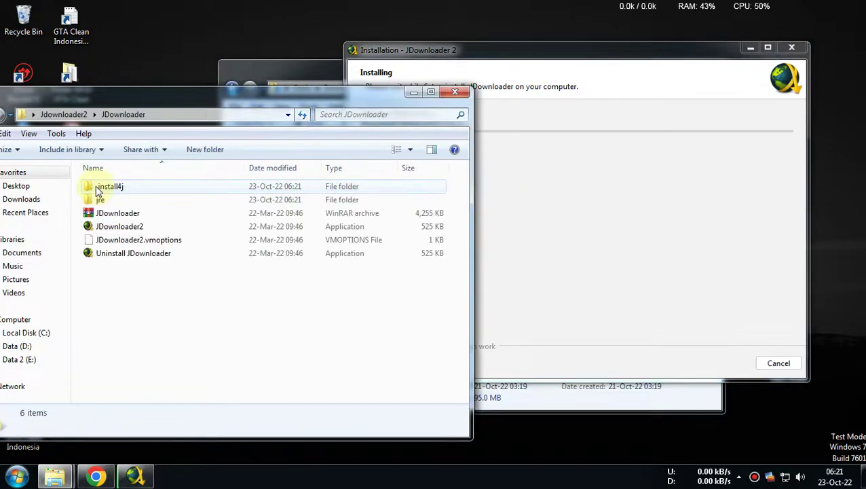
{"action": "right_click", "coordinate": [267, 322]}
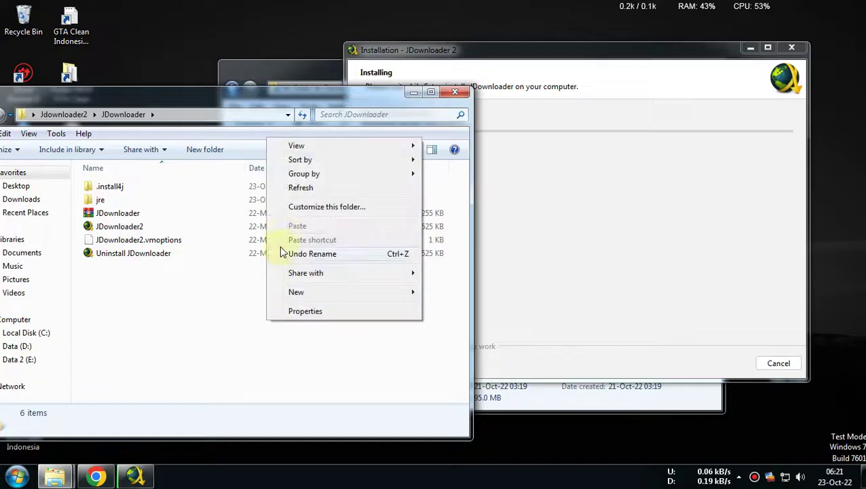
{"action": "left_click", "coordinate": [301, 188]}
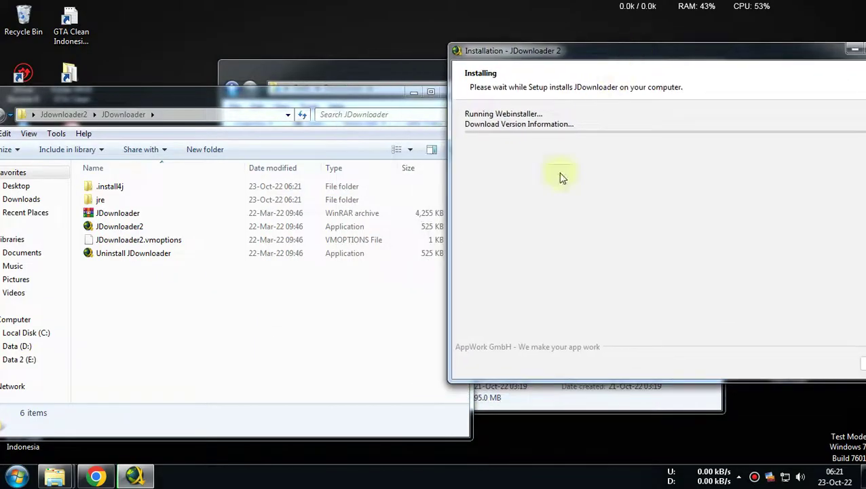
{"action": "left_click_drag", "start_coordinate": [614, 54], "coordinate": [534, 70]}
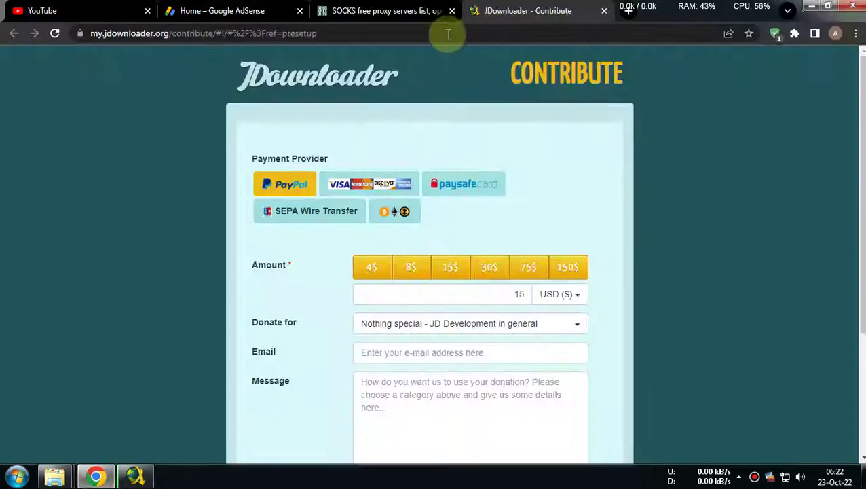
Run an internet speed test at fast.com, closing the Google AdSense tab and the test tab
{"action": "left_click", "coordinate": [448, 34]}
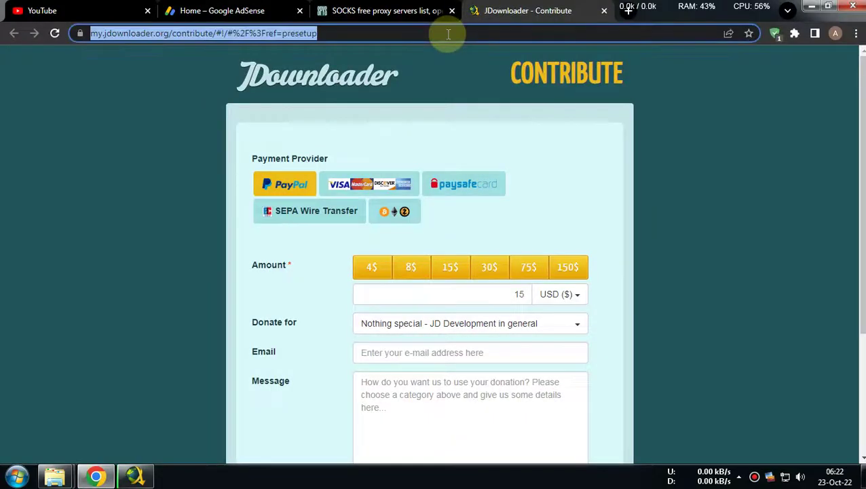
{"action": "type", "text": "fas"}
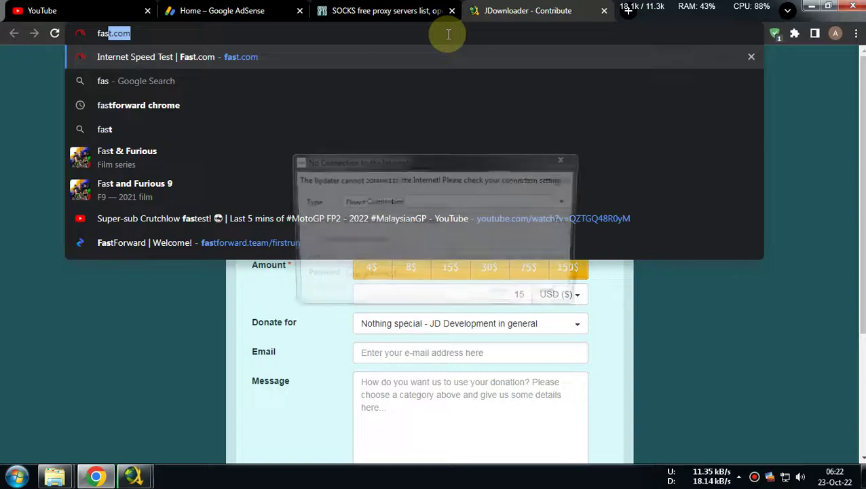
{"action": "left_click", "coordinate": [299, 11]}
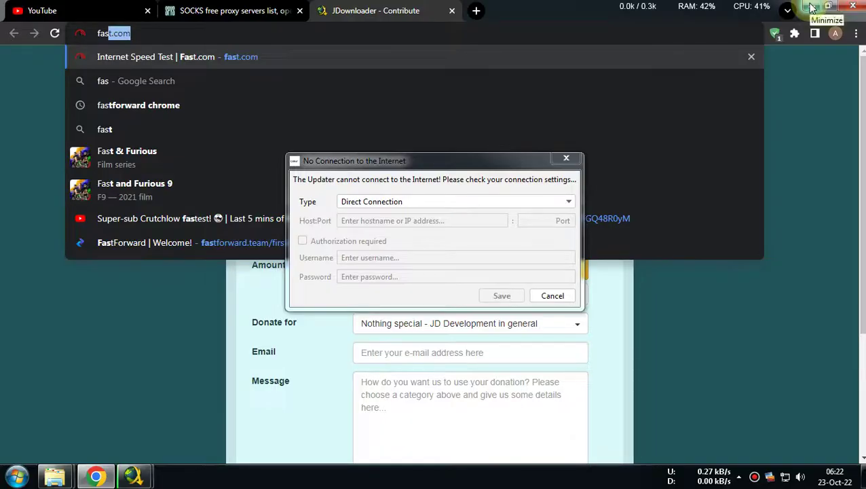
{"action": "key", "text": "Return"}
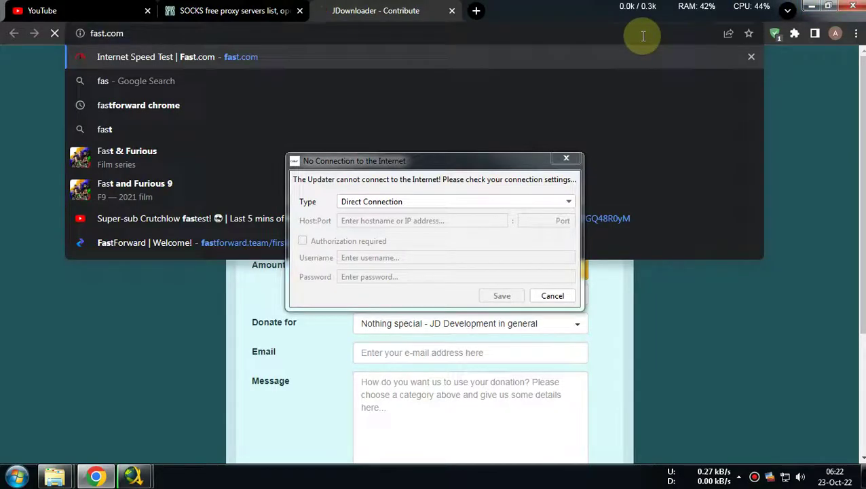
{"action": "left_click_drag", "start_coordinate": [495, 165], "coordinate": [865, 85]}
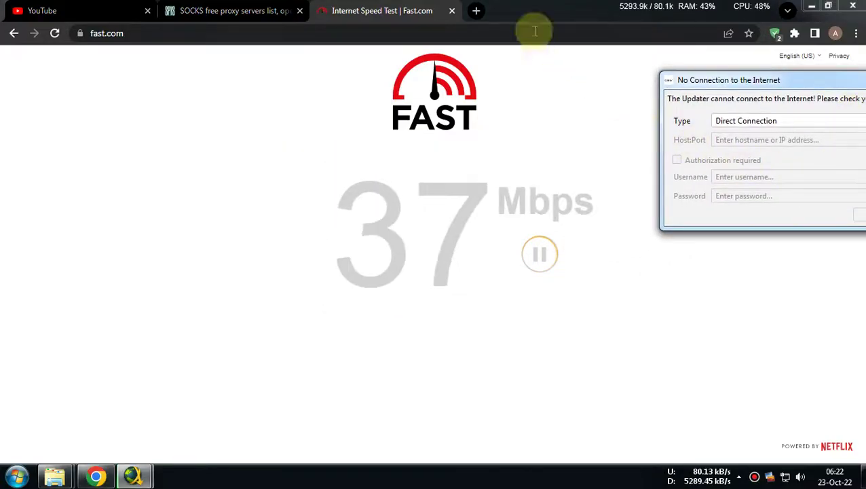
{"action": "left_click", "coordinate": [452, 11]}
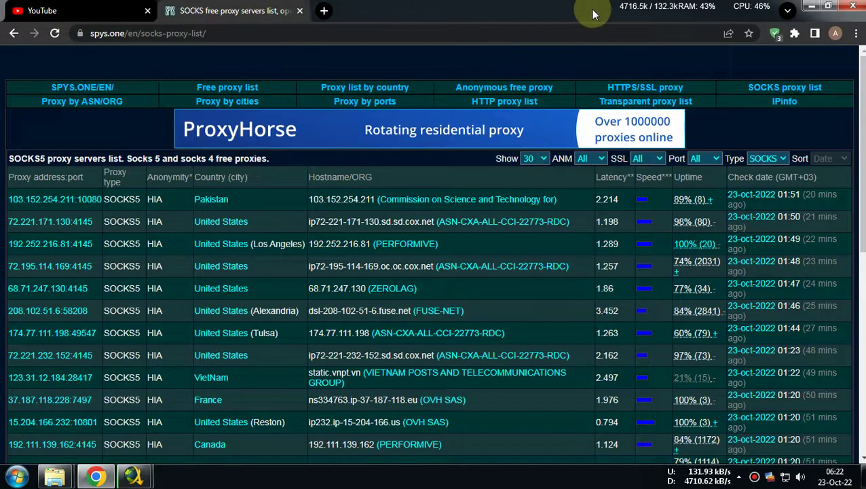
Return to the updater's connection settings and set the connection type to Socks5 Proxy
{"action": "left_click", "coordinate": [810, 6]}
{"action": "left_click_drag", "start_coordinate": [780, 80], "coordinate": [513, 141]}
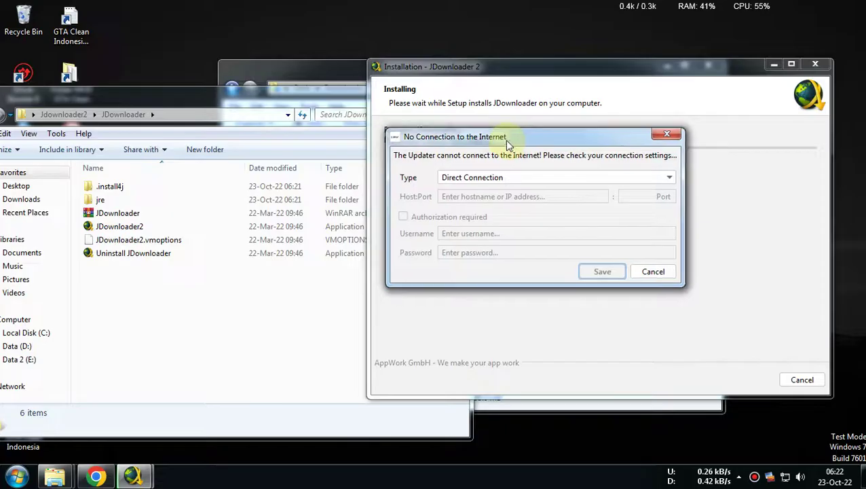
{"action": "left_click", "coordinate": [645, 180]}
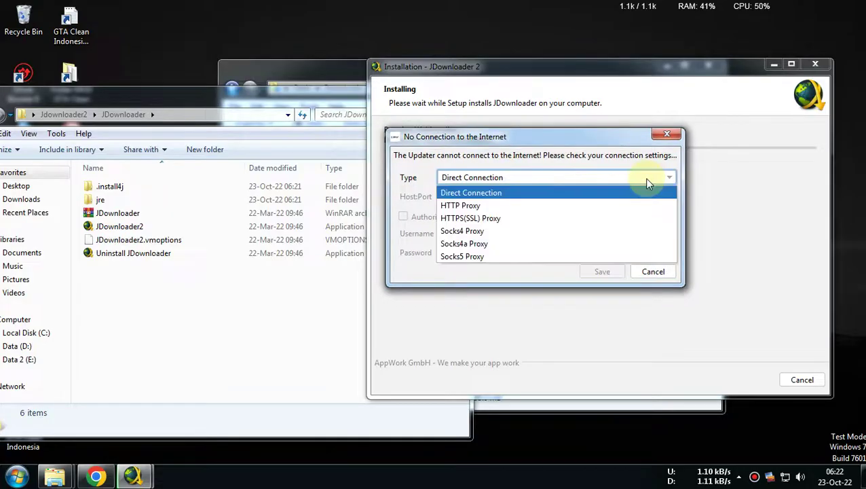
{"action": "left_click", "coordinate": [481, 256]}
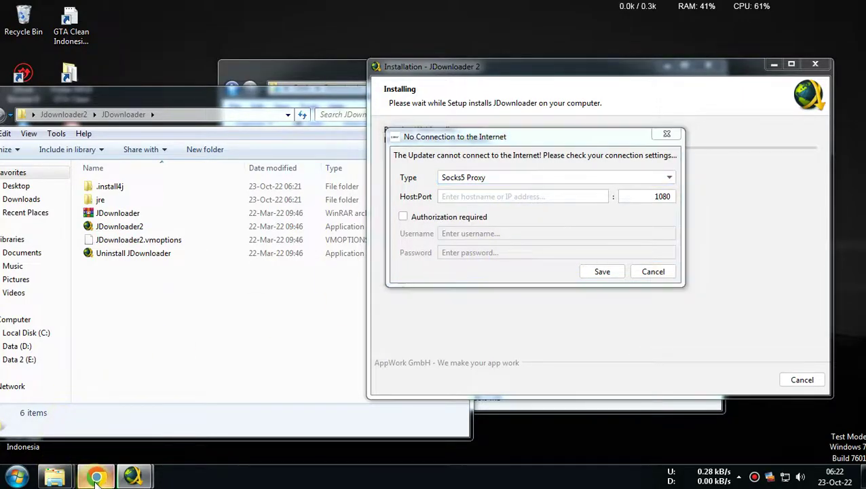
Switch to Chrome and examine the SOCKS5 proxy server list on spys.one
{"action": "left_click", "coordinate": [96, 475]}
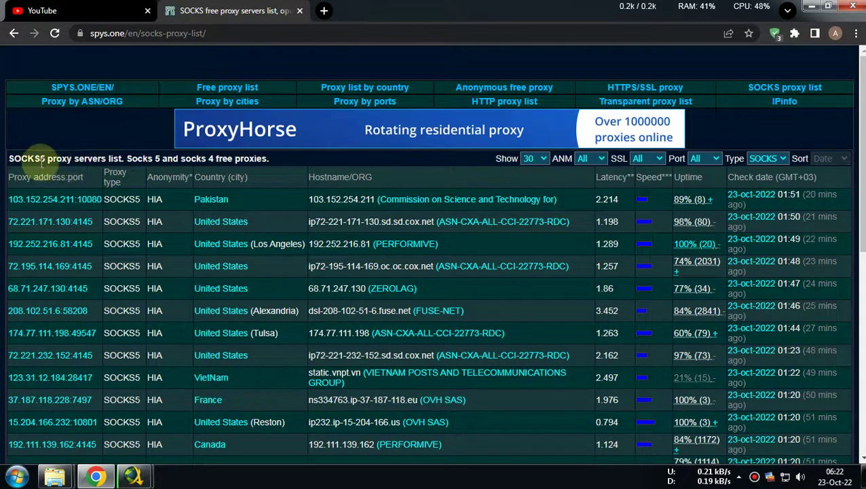
{"action": "left_click_drag", "start_coordinate": [9, 157], "coordinate": [46, 158]}
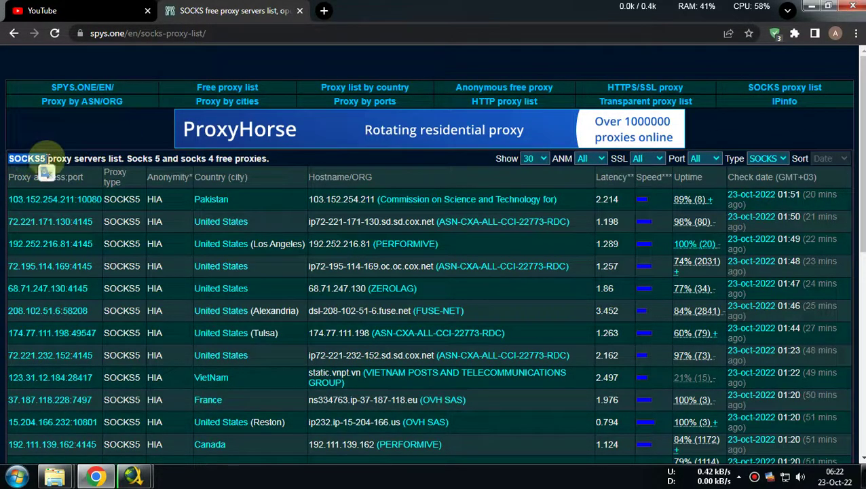
{"action": "left_click", "coordinate": [69, 158]}
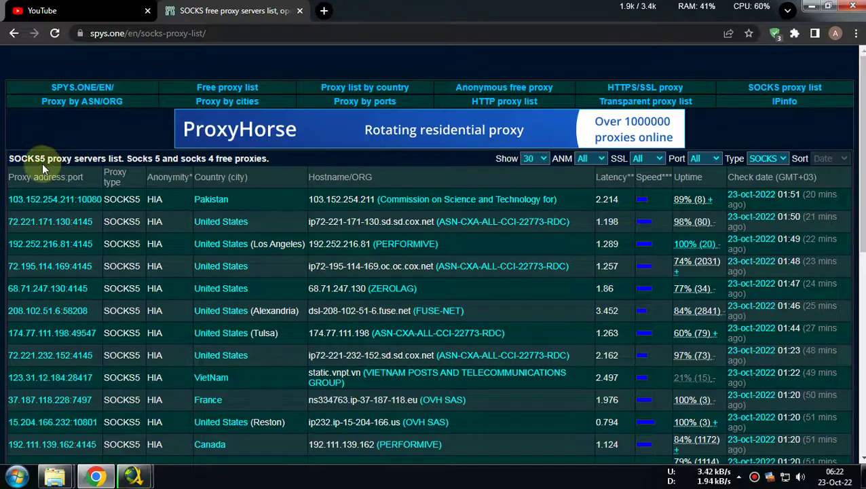
{"action": "left_click_drag", "start_coordinate": [69, 158], "coordinate": [14, 158]}
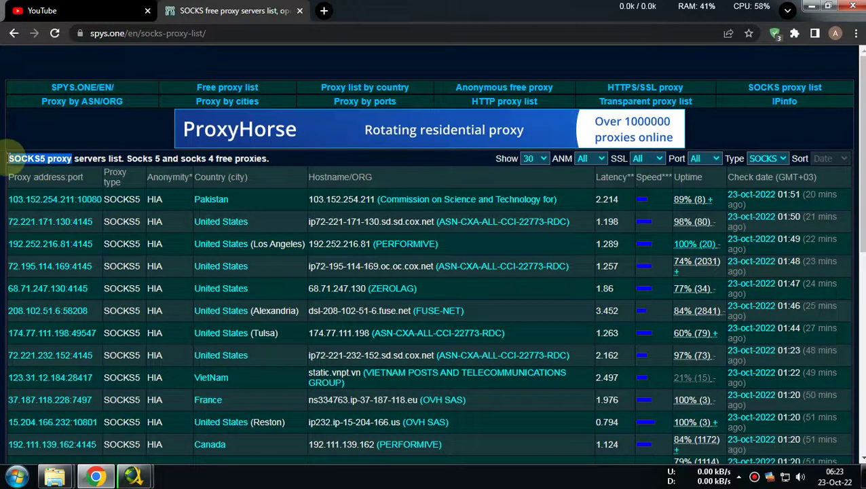
{"action": "left_click", "coordinate": [91, 244]}
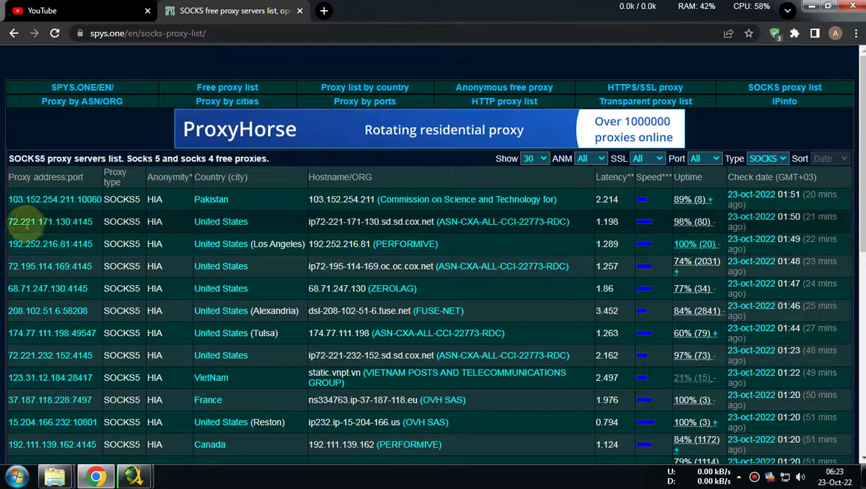
Copy the proxy address 72.221.171.130 from the list into the host field of the updater's connection settings
{"action": "left_click_drag", "start_coordinate": [9, 221], "coordinate": [71, 222]}
{"action": "right_click", "coordinate": [64, 225]}
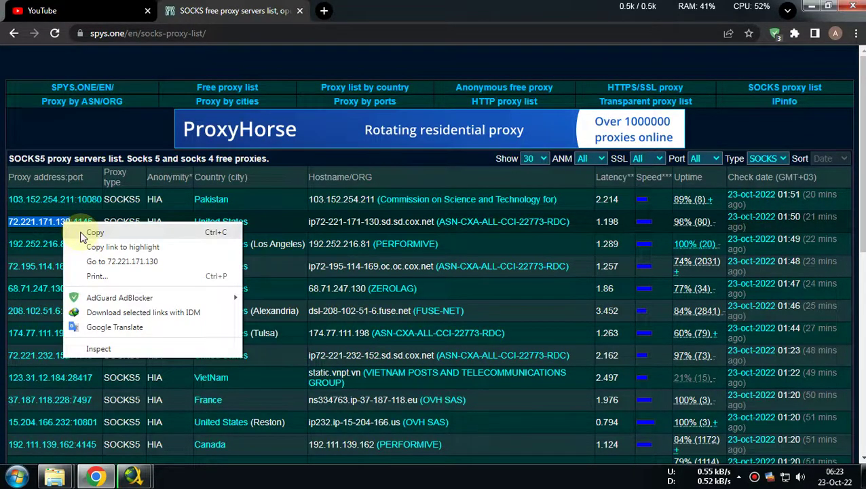
{"action": "left_click", "coordinate": [81, 235]}
{"action": "mouse_move", "coordinate": [132, 471]}
{"action": "left_click", "coordinate": [219, 423]}
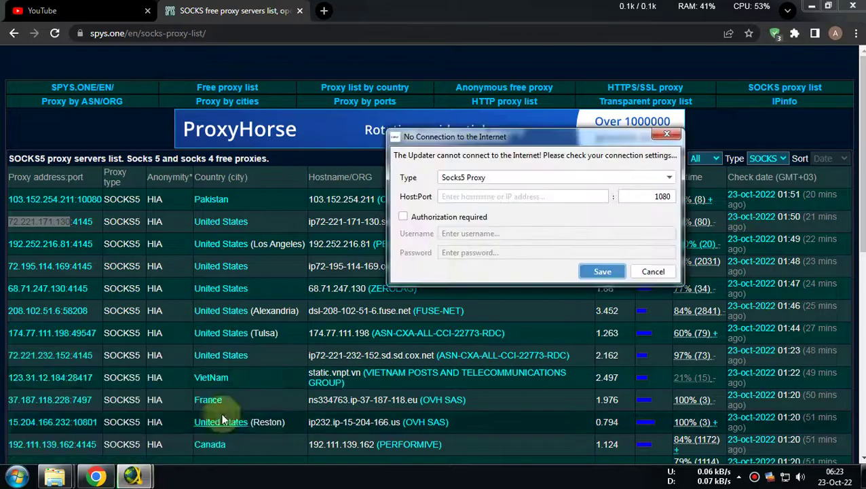
{"action": "left_click", "coordinate": [477, 197]}
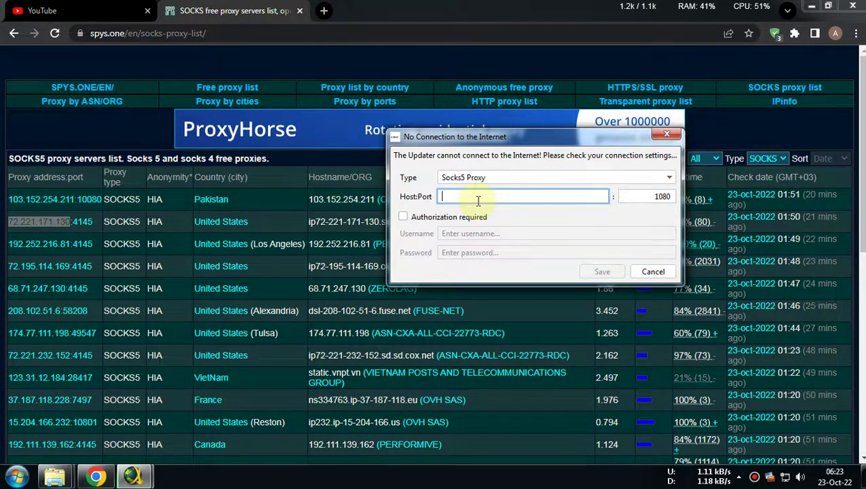
{"action": "key", "text": "ctrl+v"}
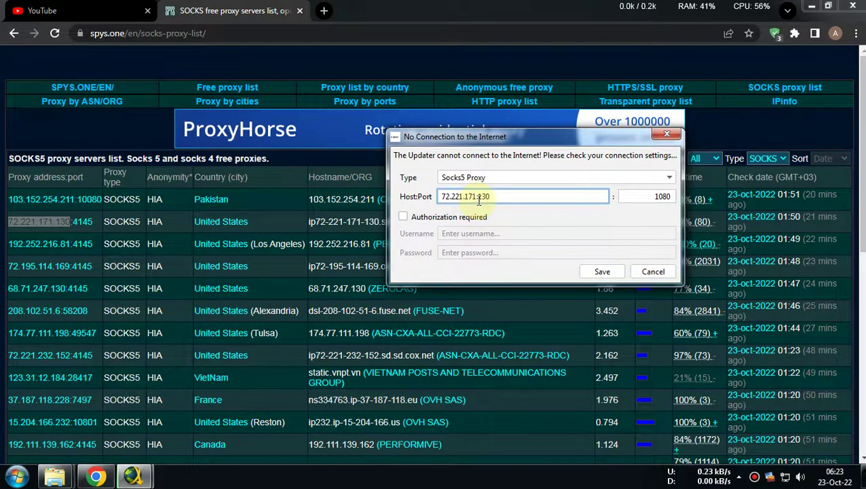
Set the proxy port to 4145, save the connection settings, and minimize the browser to return to the installation
{"action": "double_click", "coordinate": [663, 196]}
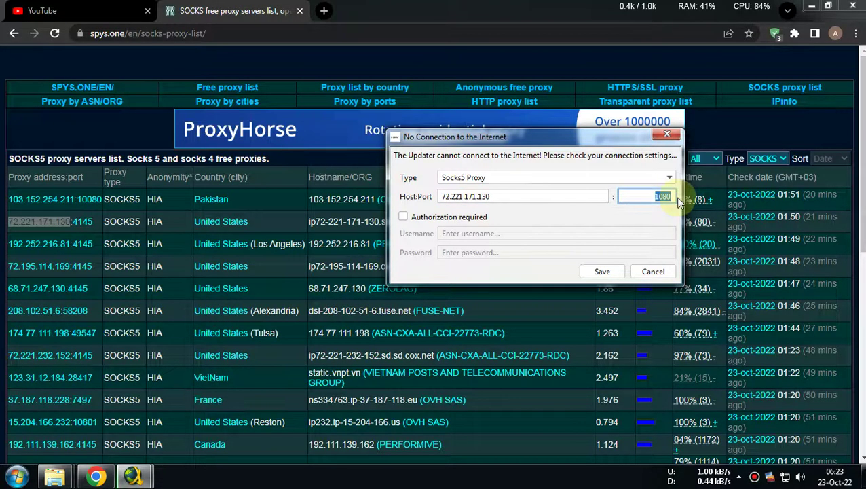
{"action": "type", "text": "4145"}
{"action": "left_click", "coordinate": [603, 272]}
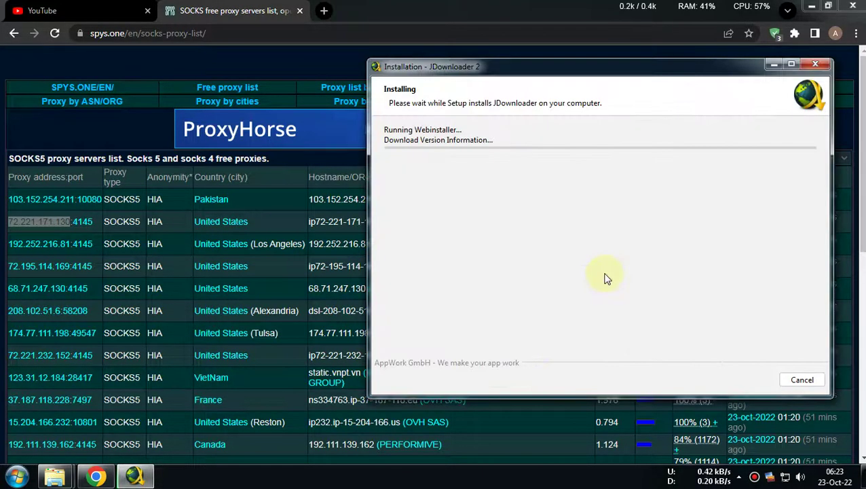
{"action": "left_click", "coordinate": [814, 5]}
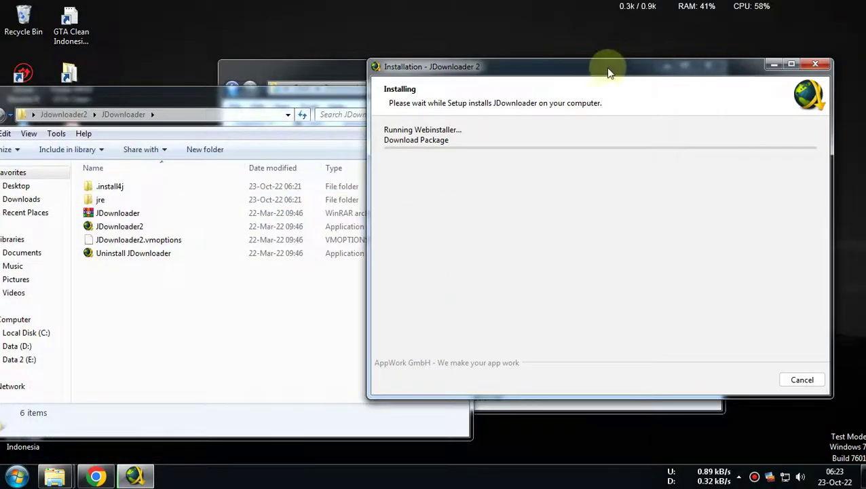